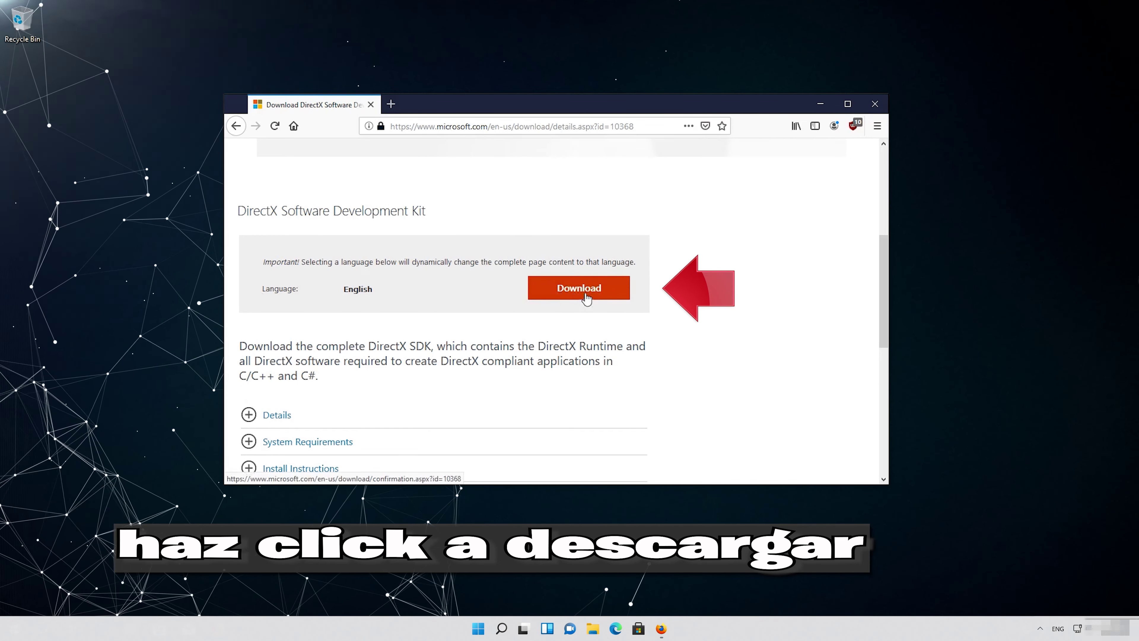
# Download the DirectX Software Development Kit file dxsdk_aug2006.exe and open the saved file from the desktop.
pyautogui.click(586, 298)
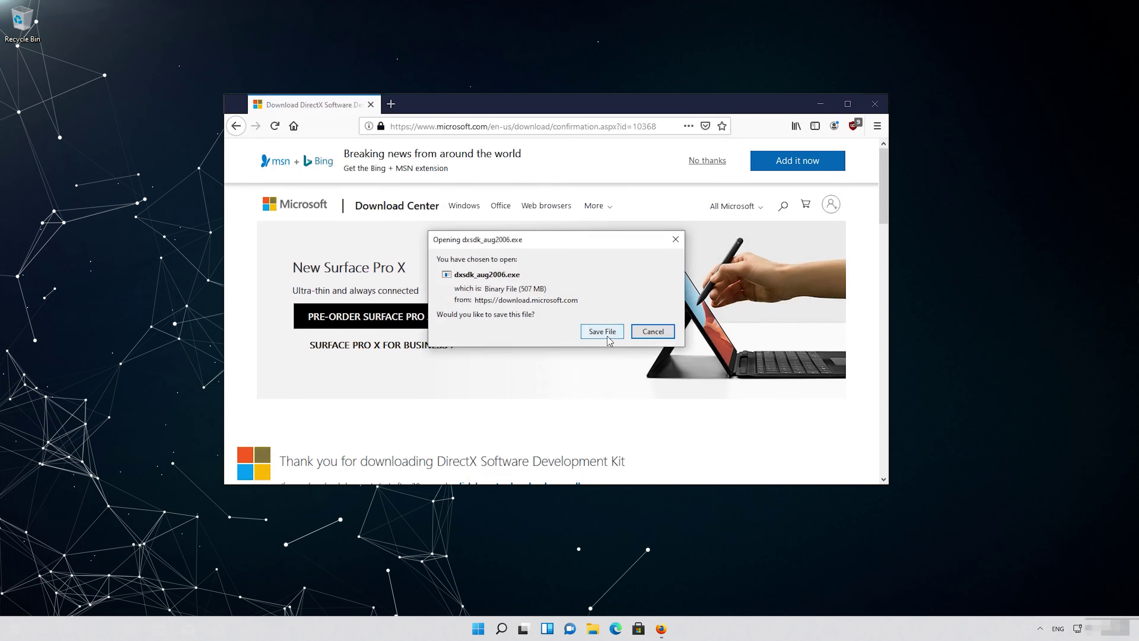
pyautogui.click(609, 332)
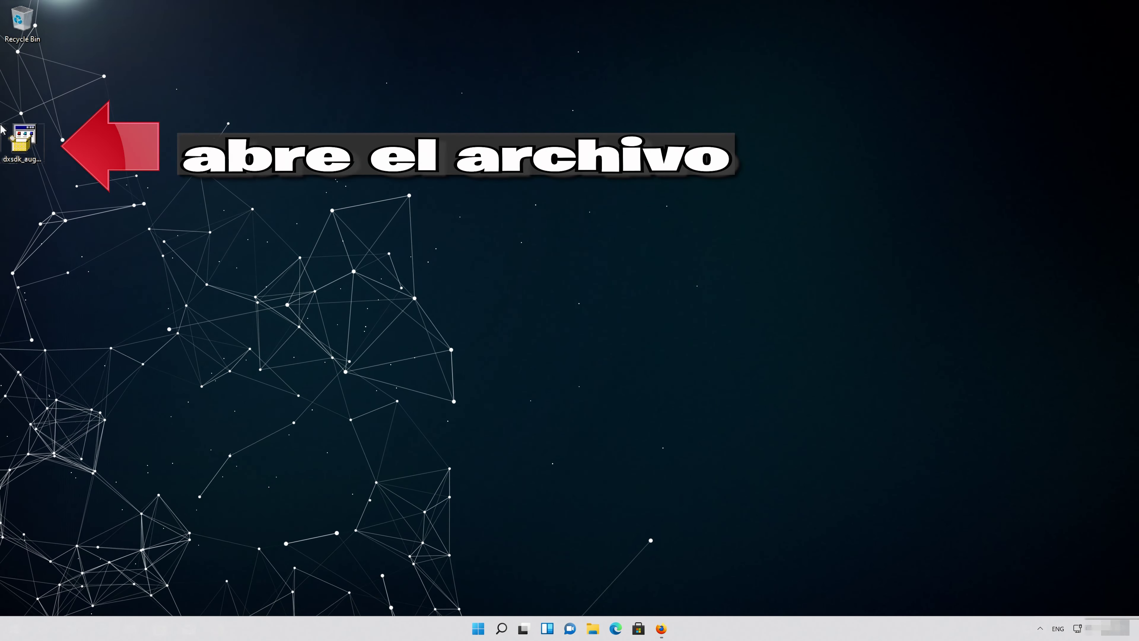
pyautogui.click(27, 149)
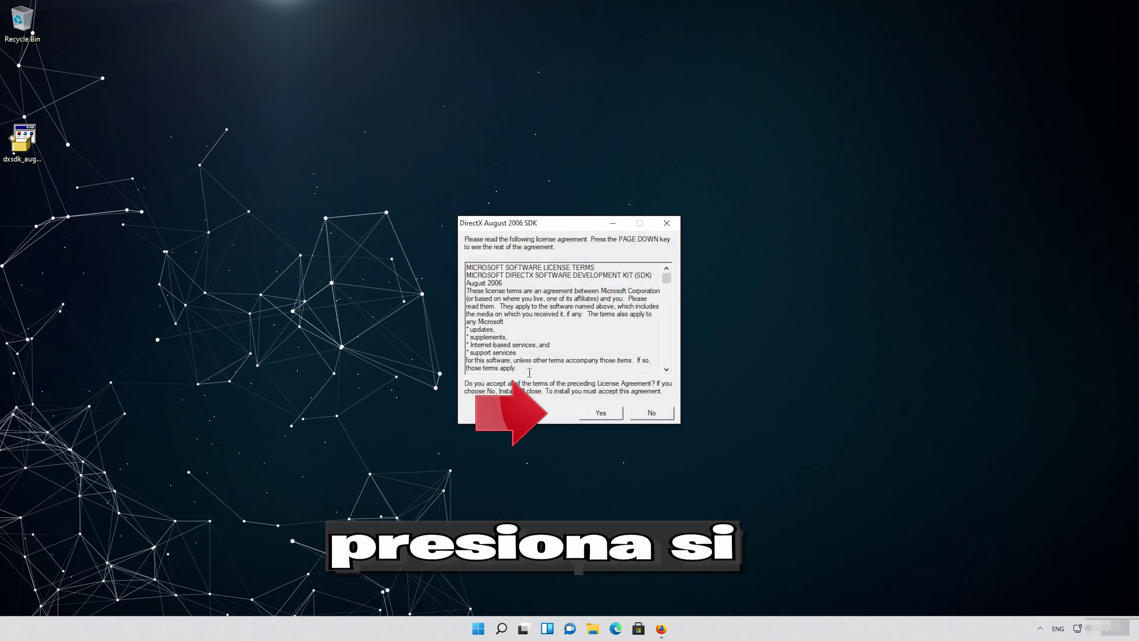
# Accept the DirectX August 2006 SDK license, unzip its files to the preset Temp folder and allow the setup to run.
pyautogui.click(601, 413)
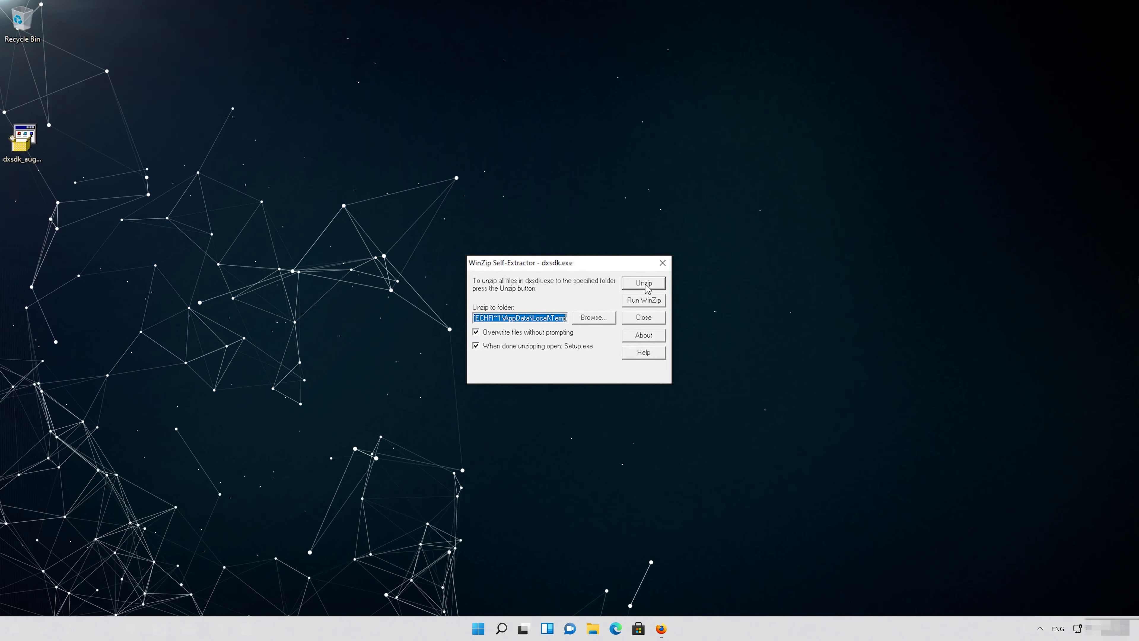
pyautogui.click(645, 283)
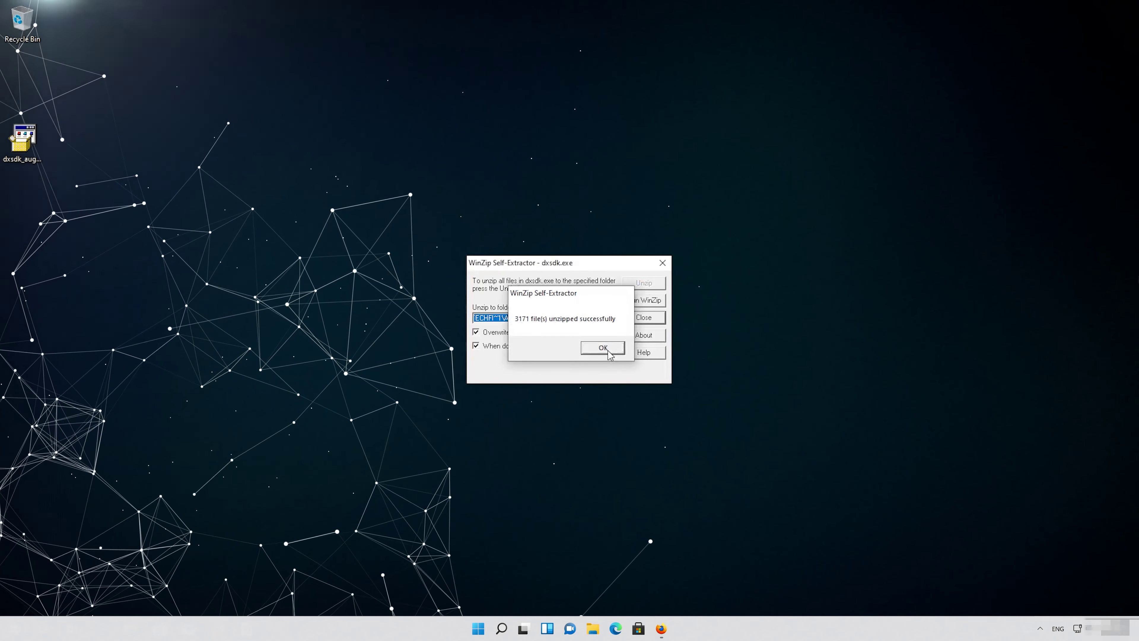
pyautogui.click(603, 347)
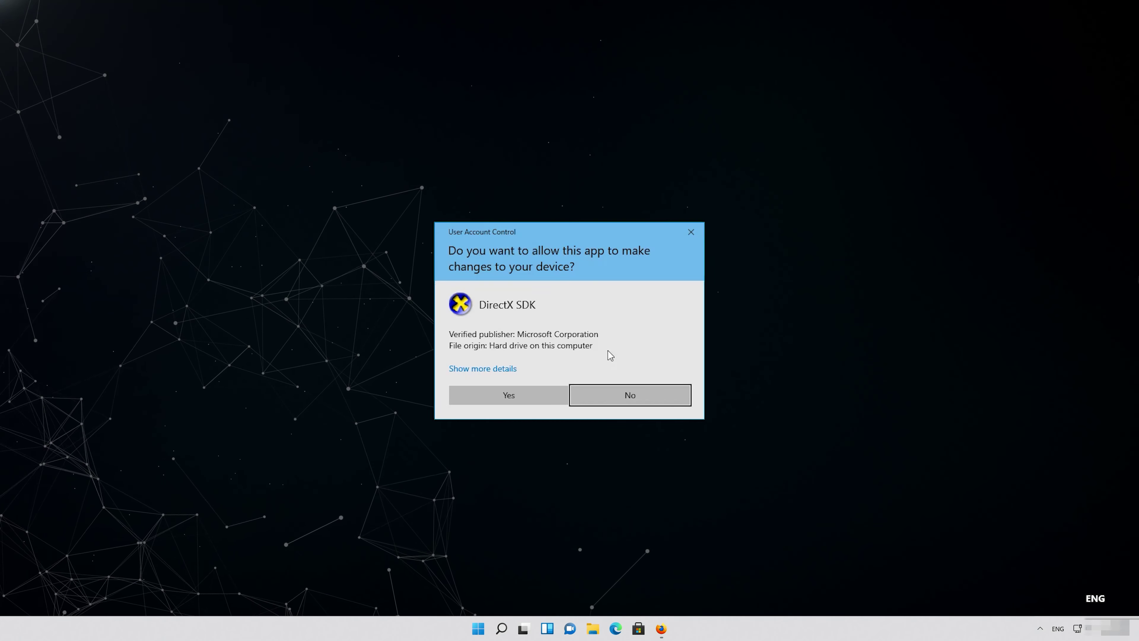
pyautogui.click(511, 396)
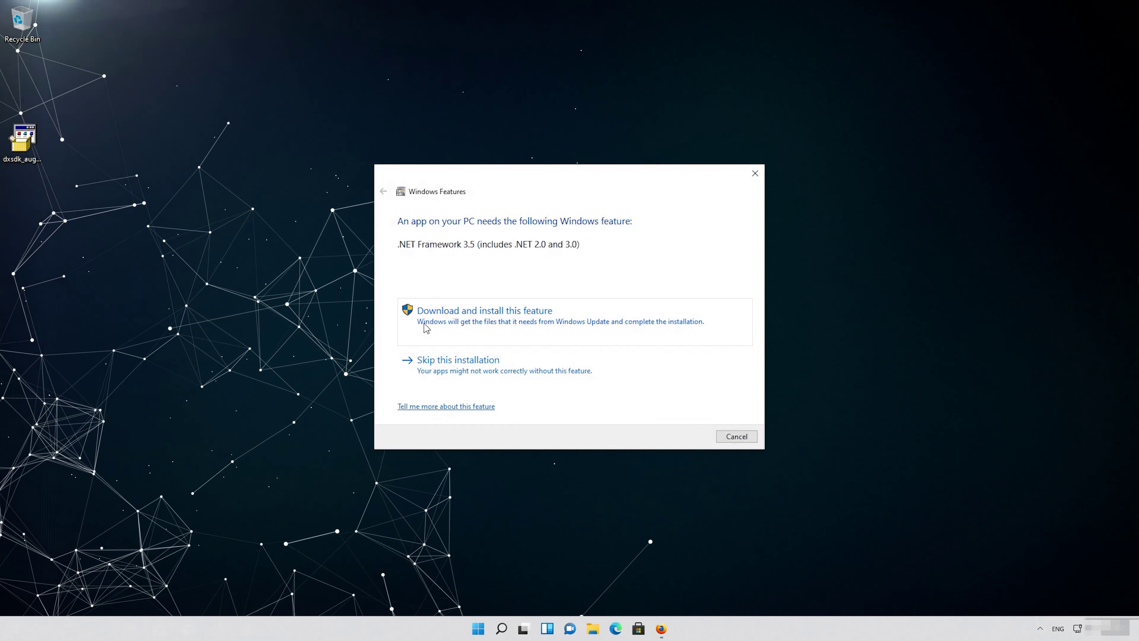
# Install the required .NET Framework 3.5 feature and Microsoft .NET Framework 1.1, agreeing to the latter's license.
pyautogui.click(420, 327)
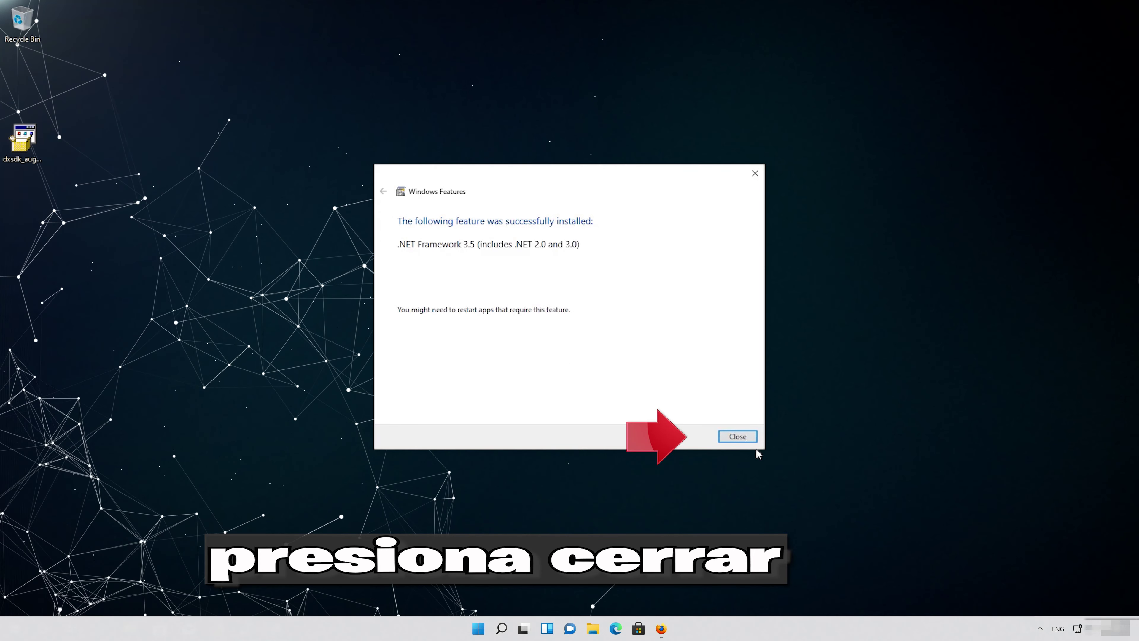
pyautogui.click(738, 437)
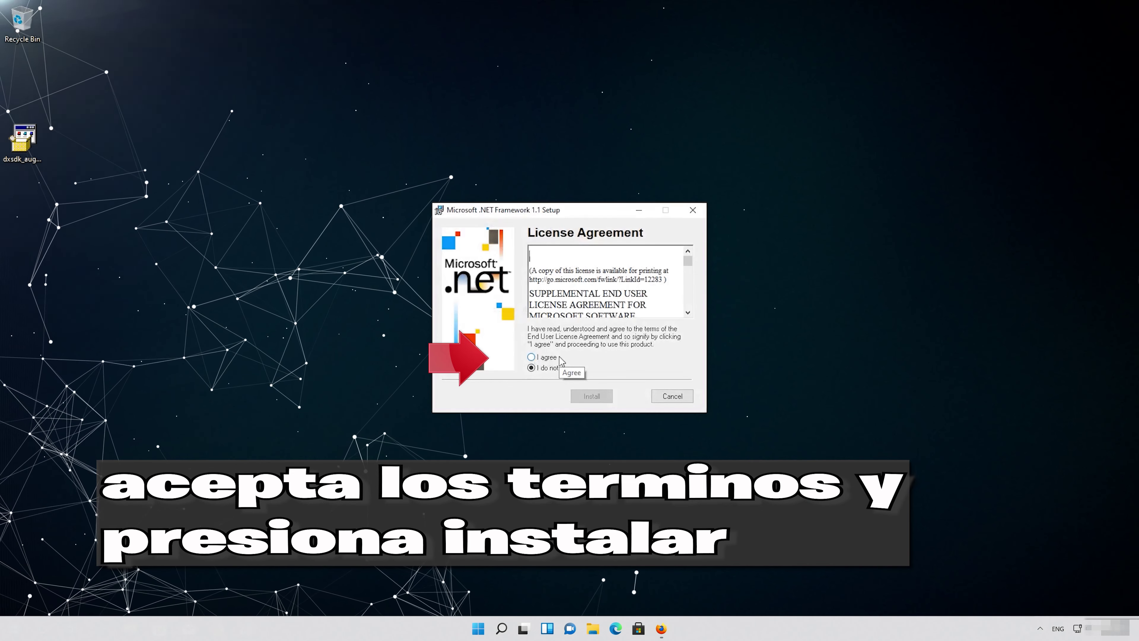
pyautogui.click(532, 358)
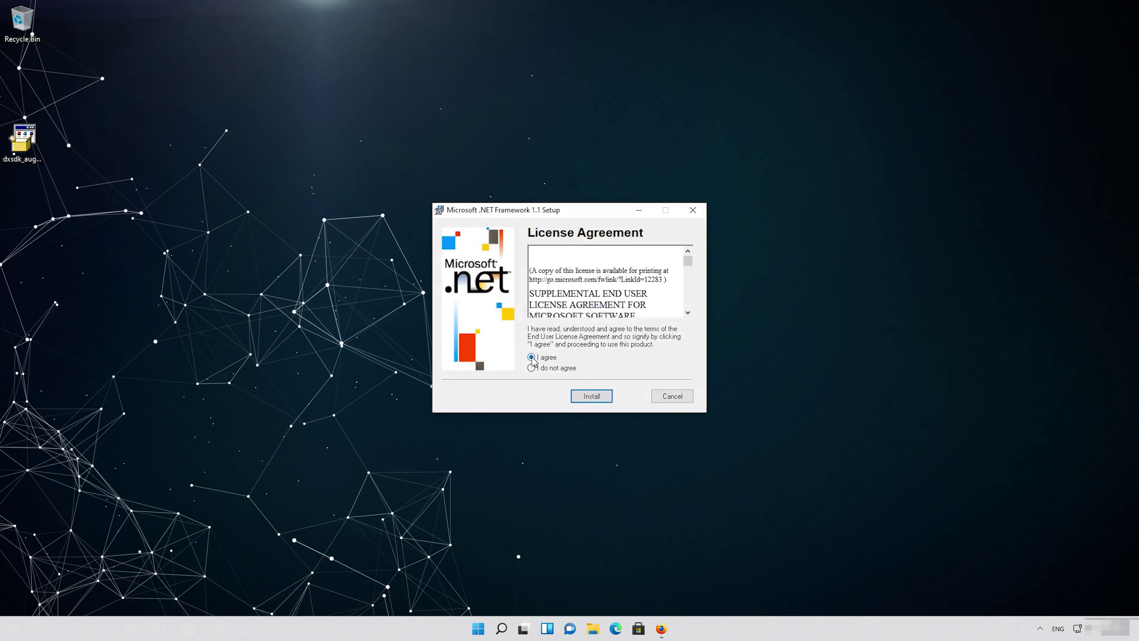
pyautogui.click(593, 396)
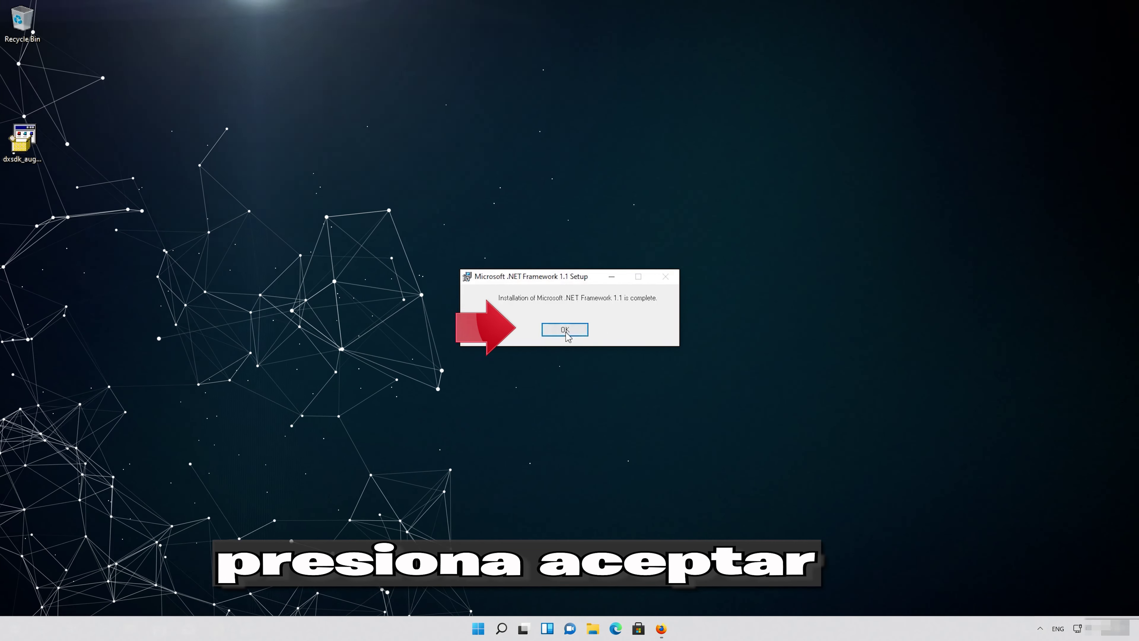
pyautogui.click(566, 330)
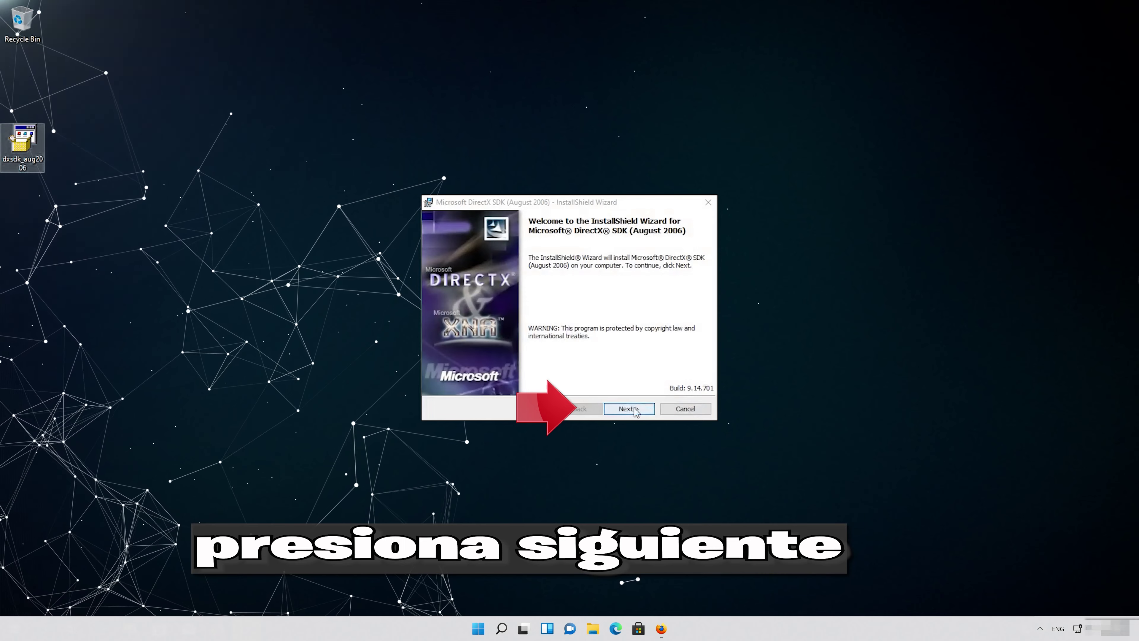
# Install Microsoft DirectX SDK (August 2006) with the default features and folder, accepting the license terms.
pyautogui.click(637, 416)
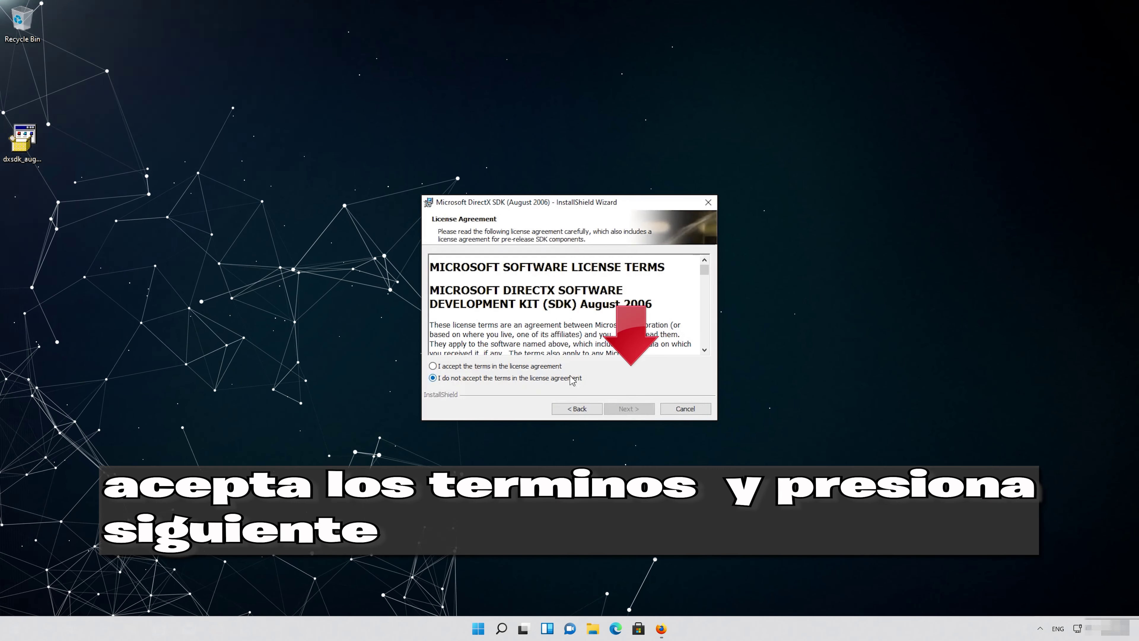
pyautogui.click(437, 367)
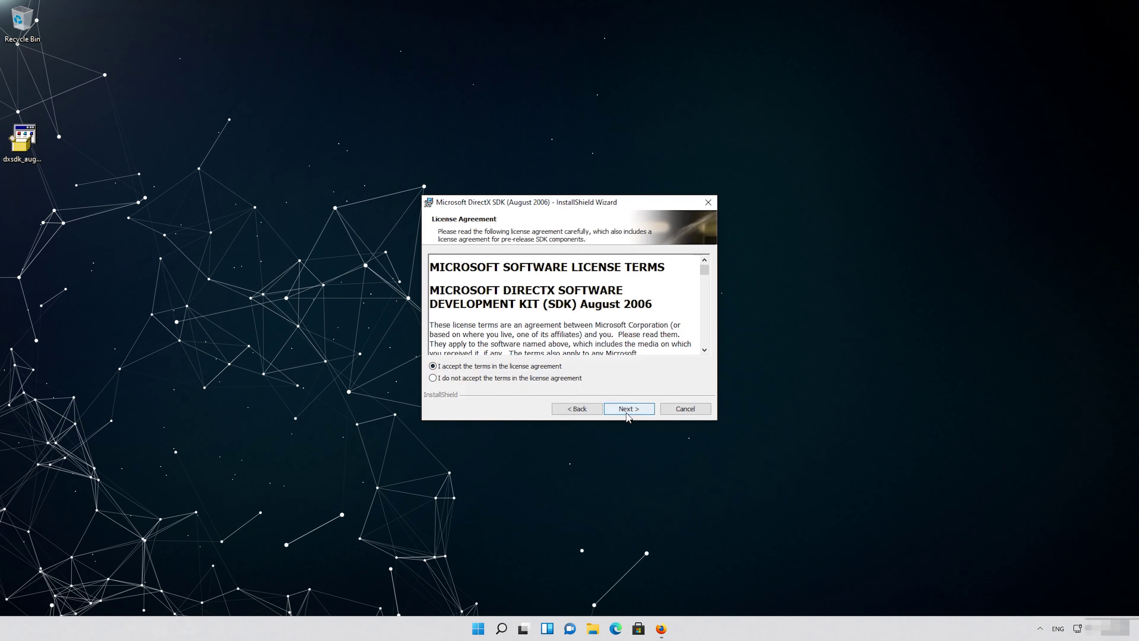
pyautogui.click(627, 409)
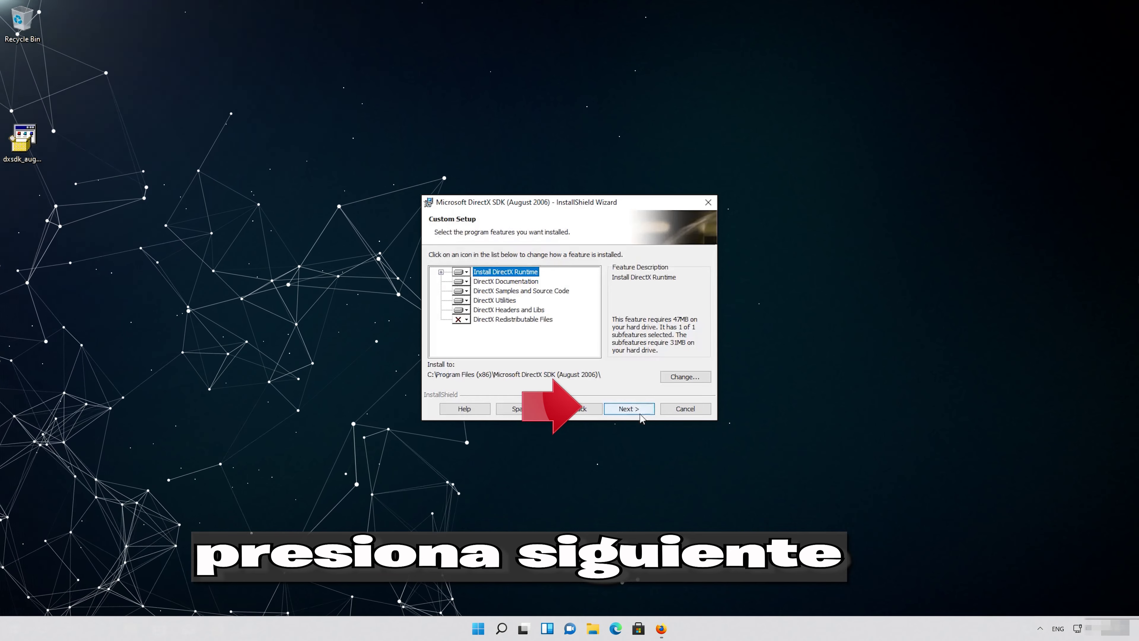
pyautogui.click(636, 415)
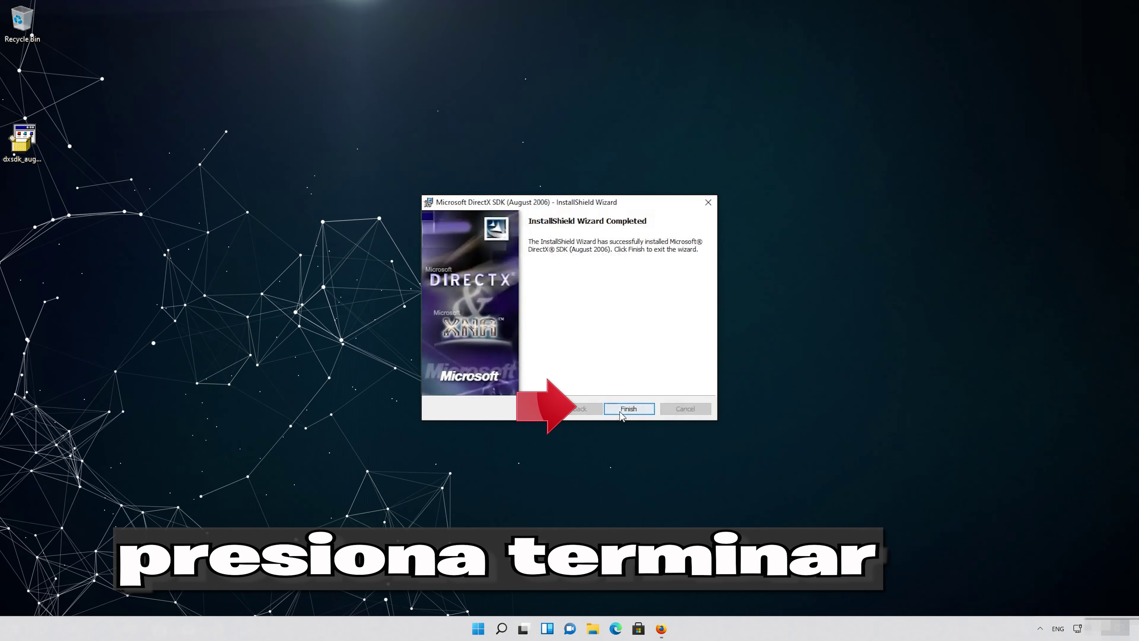
pyautogui.click(627, 411)
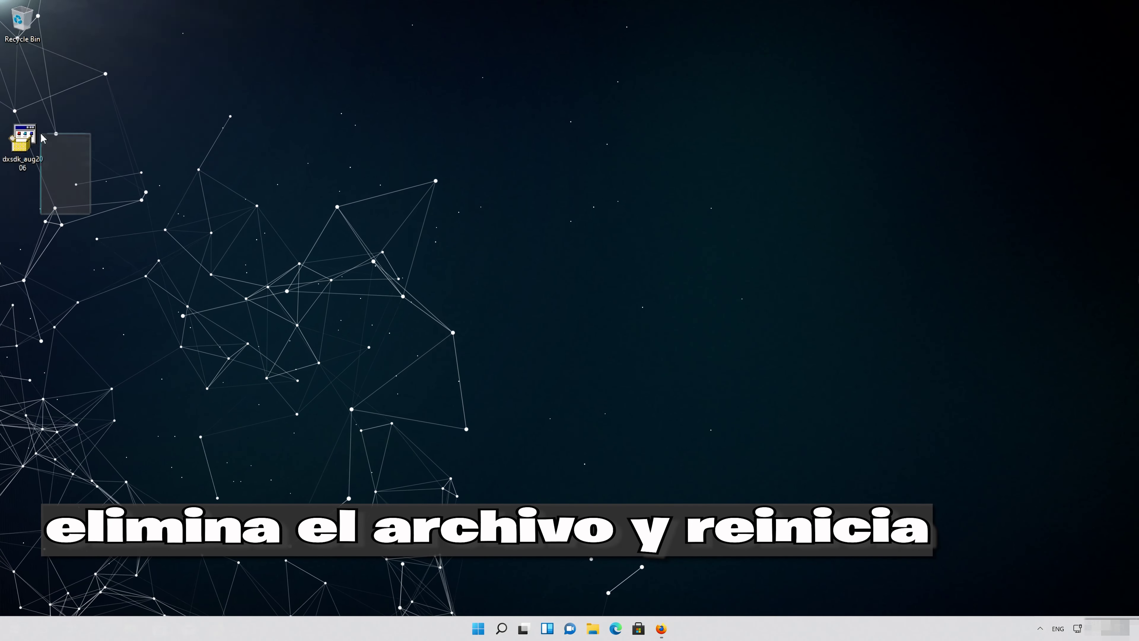
# Move the dxsdk_aug2006 file to the Recycle Bin and permanently delete it by emptying the bin.
pyautogui.moveTo(44, 138); pyautogui.dragTo(32, 118)
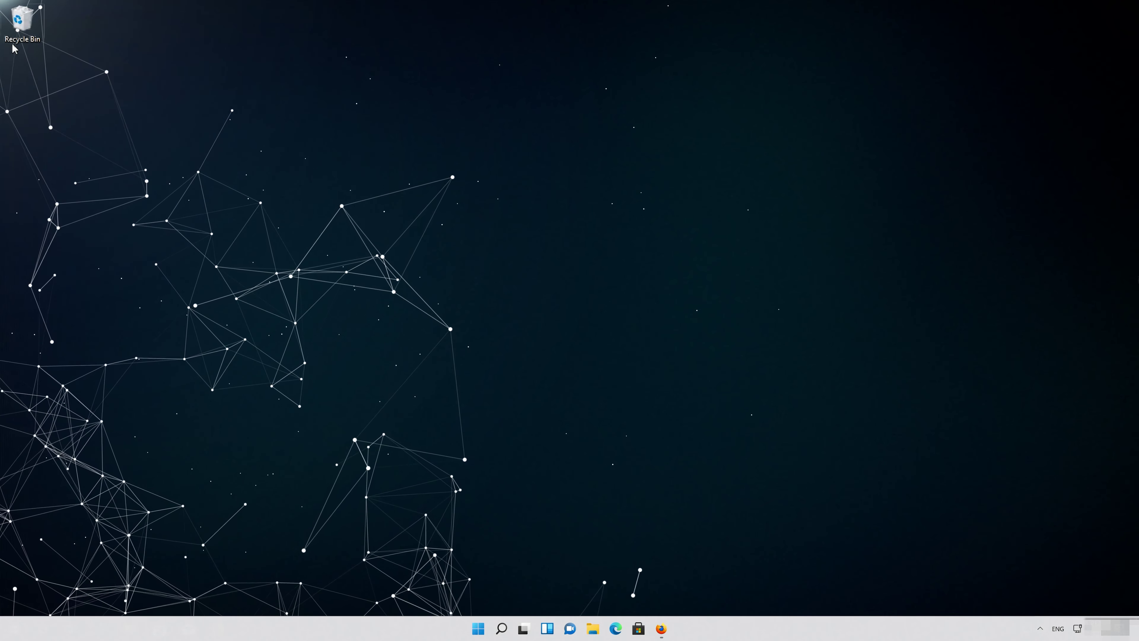
pyautogui.rightClick(15, 33)
pyautogui.click(28, 54)
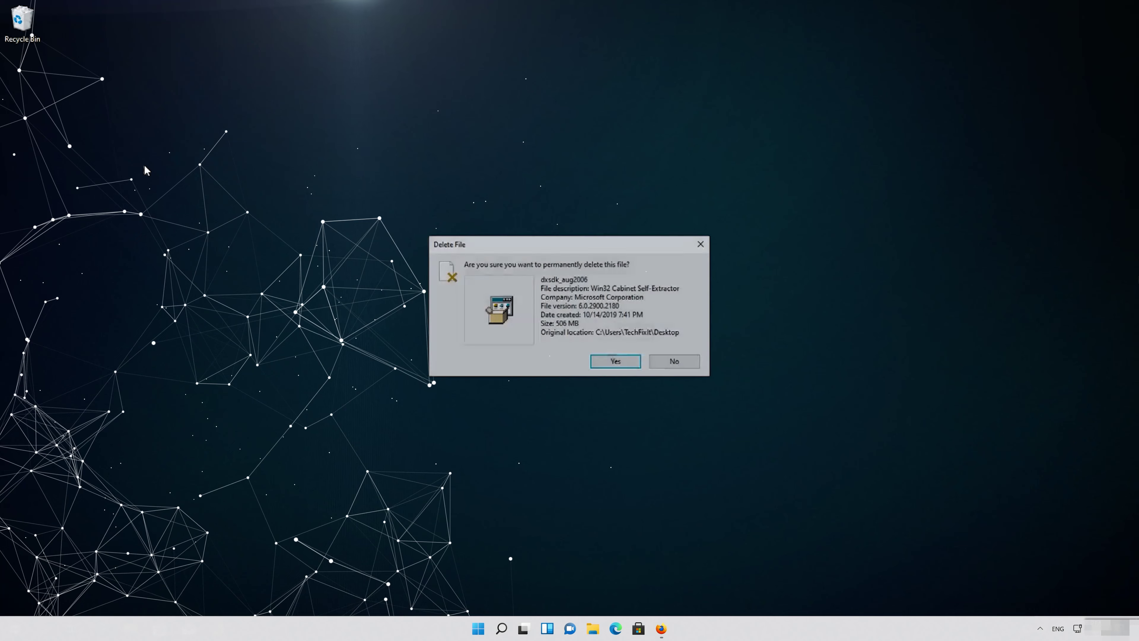
pyautogui.click(594, 366)
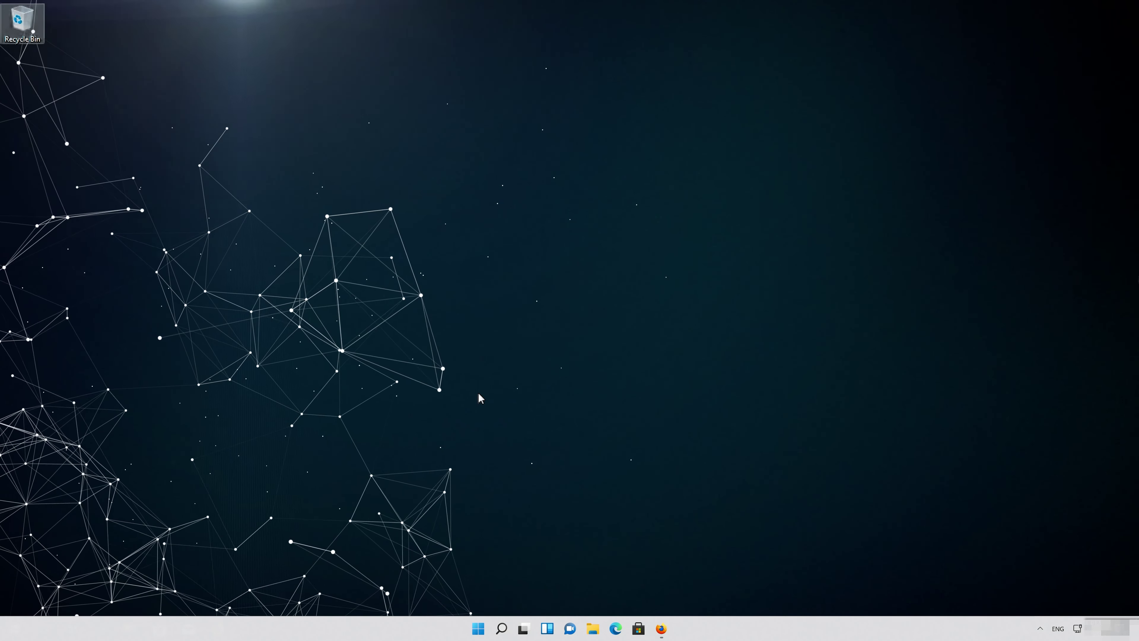
# Open the computer's power options for a restart.
pyautogui.press('super')
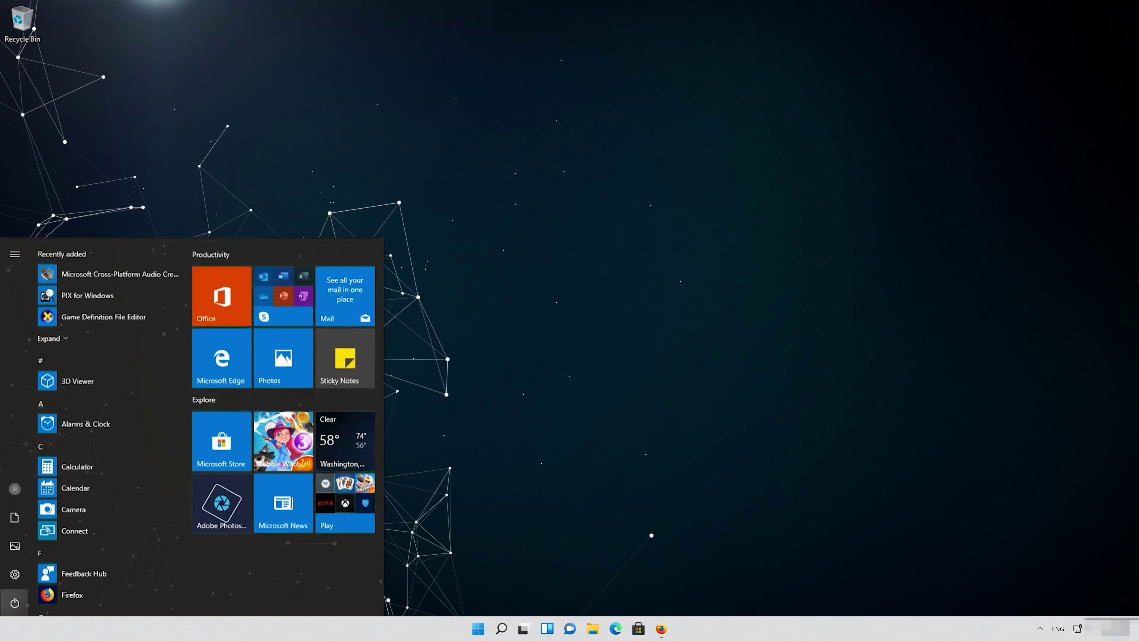
pyautogui.click(15, 602)
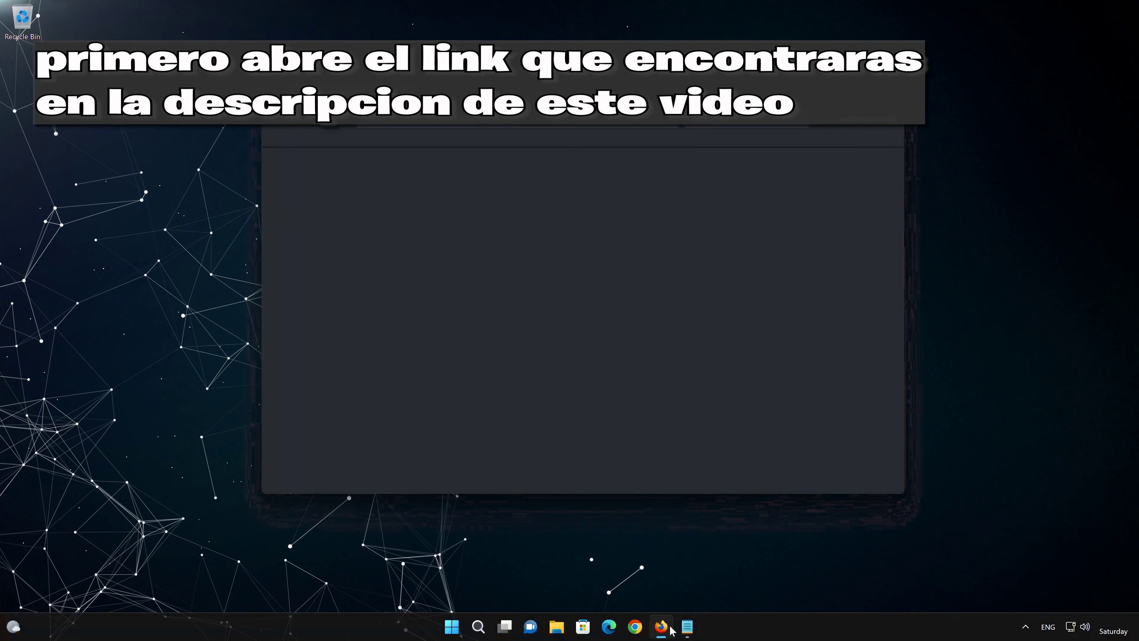
# Copy the learn.microsoft.com vc-redist link from the Notepad file and load it in Firefox.
pyautogui.hotkey('ctrl', 'a')
pyautogui.rightClick(377, 157)
pyautogui.click(406, 204)
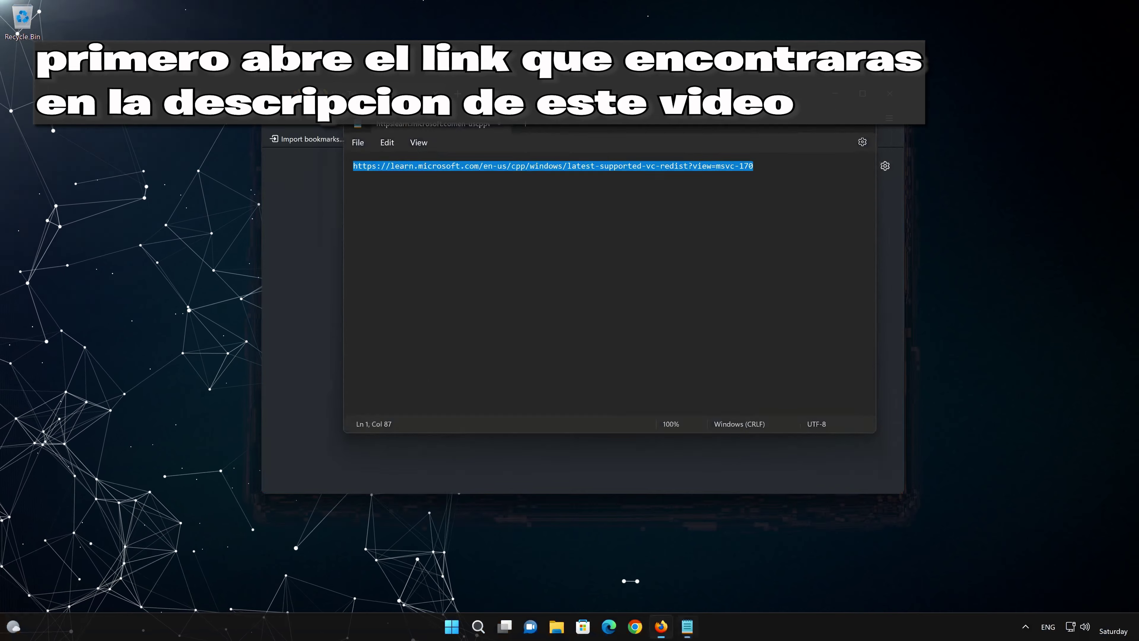
pyautogui.rightClick(496, 118)
pyautogui.click(525, 221)
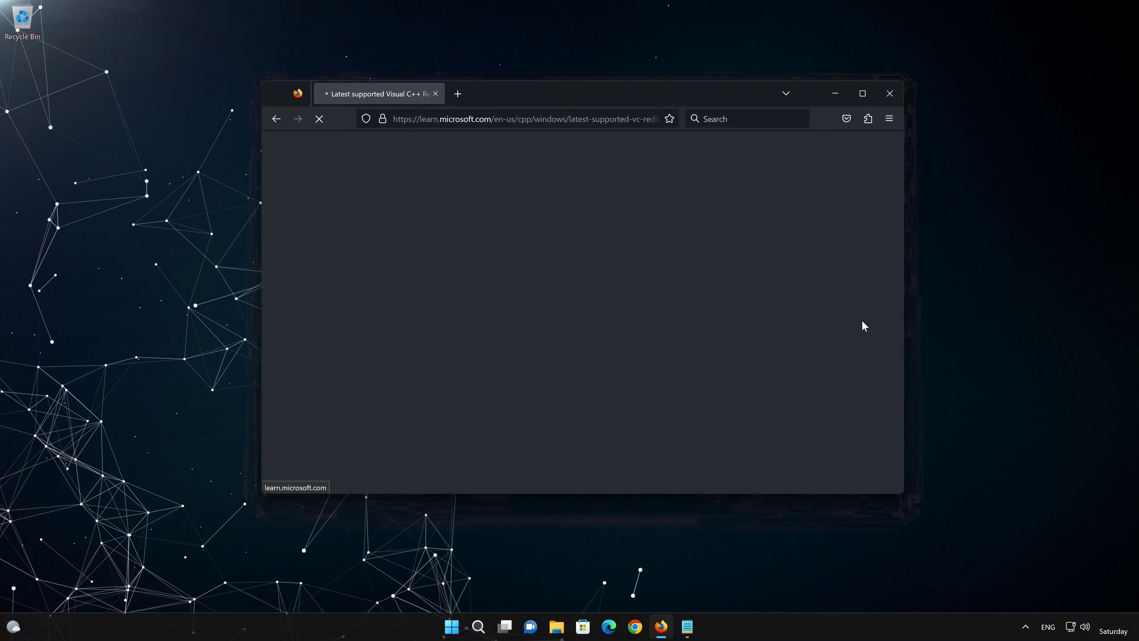
# Download the X86 and X64 Visual C++ Redistributable installers for Visual Studio 2015–2022 and close the browser.
pyautogui.scroll(-10, 804, 364)
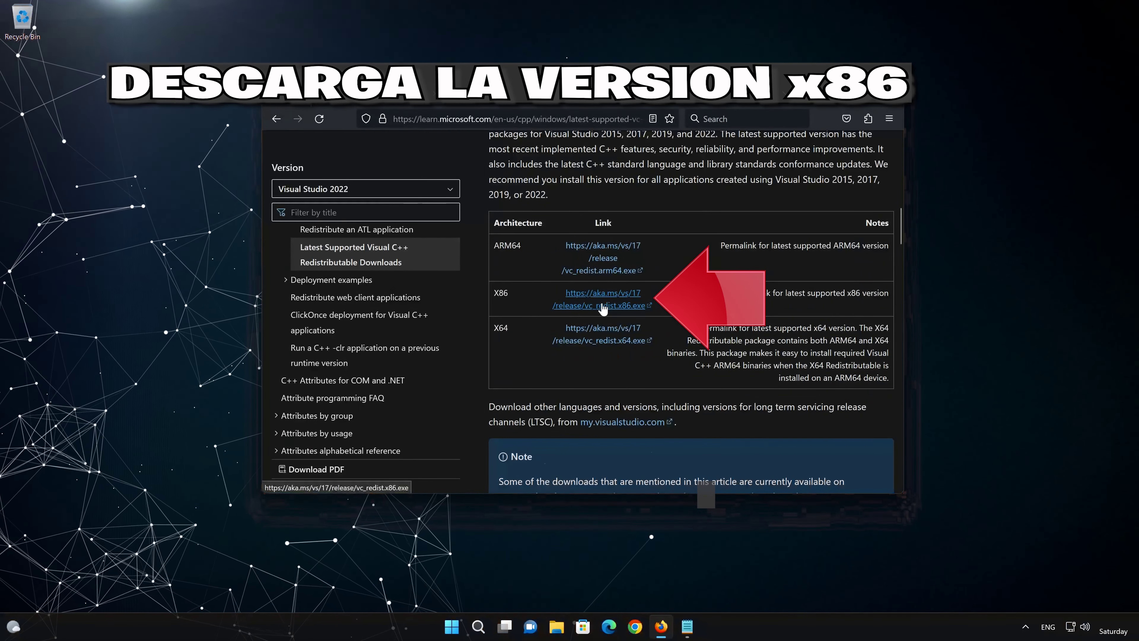
pyautogui.click(602, 305)
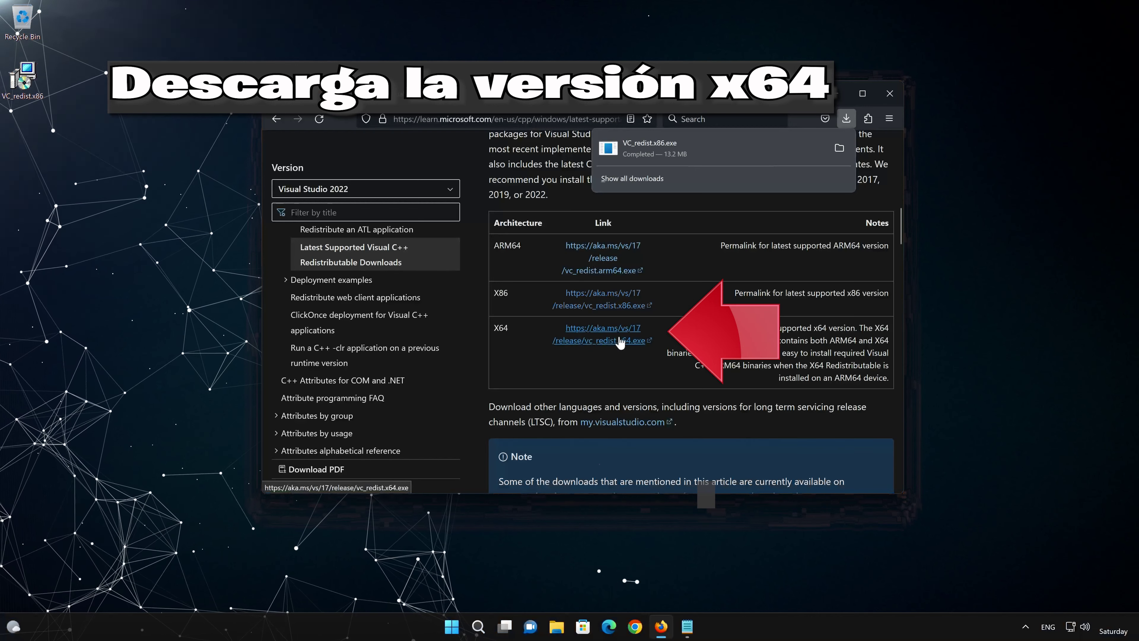
pyautogui.click(620, 341)
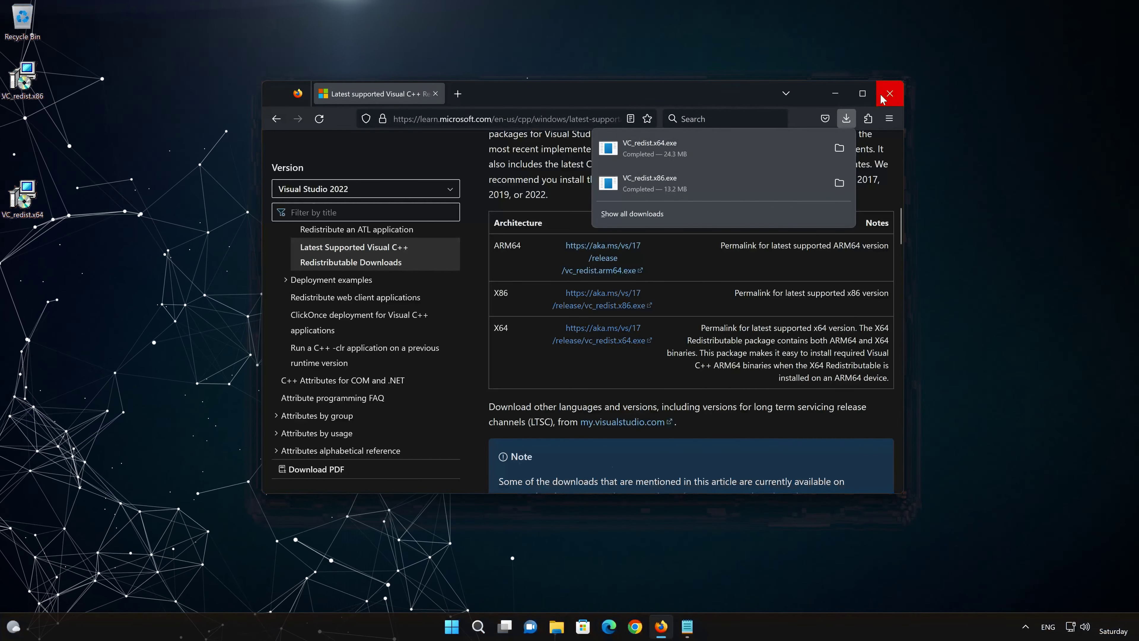
pyautogui.click(890, 94)
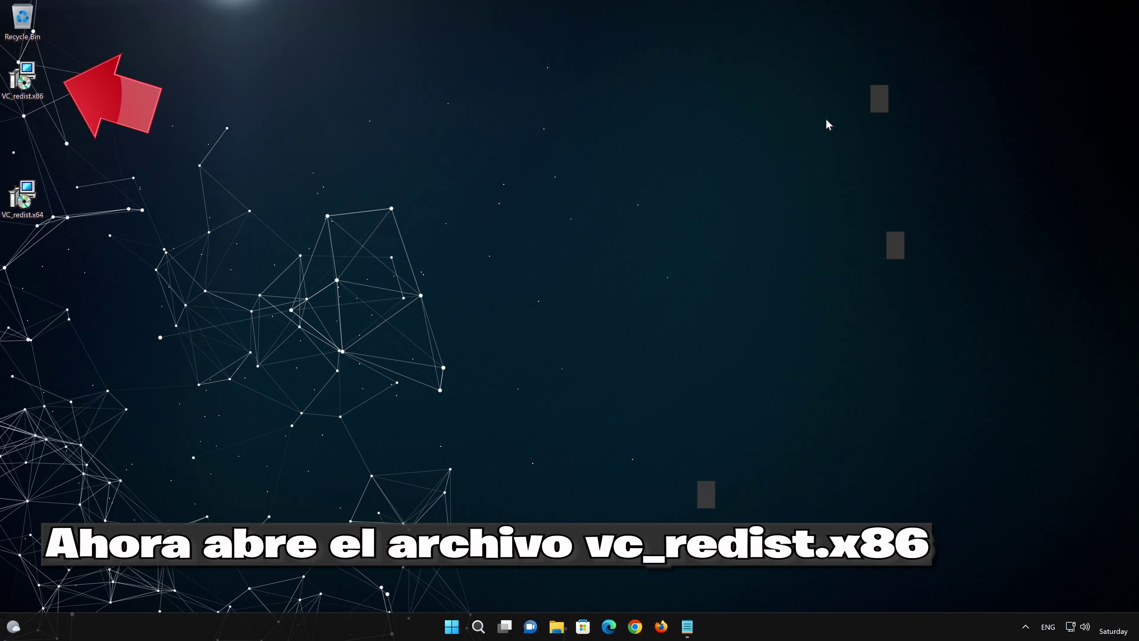
# Install the Microsoft Visual C++ 2015-2022 Redistributable (x86) from VC_redist.x86, allow its changes and close the installer.
pyautogui.doubleClick(23, 85)
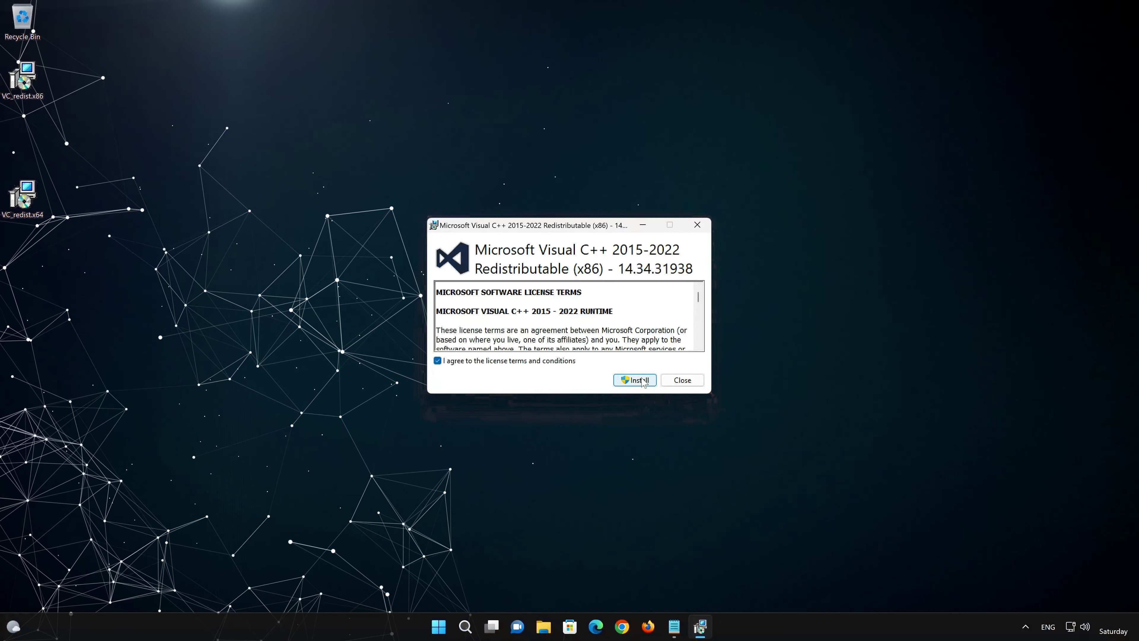
pyautogui.click(644, 381)
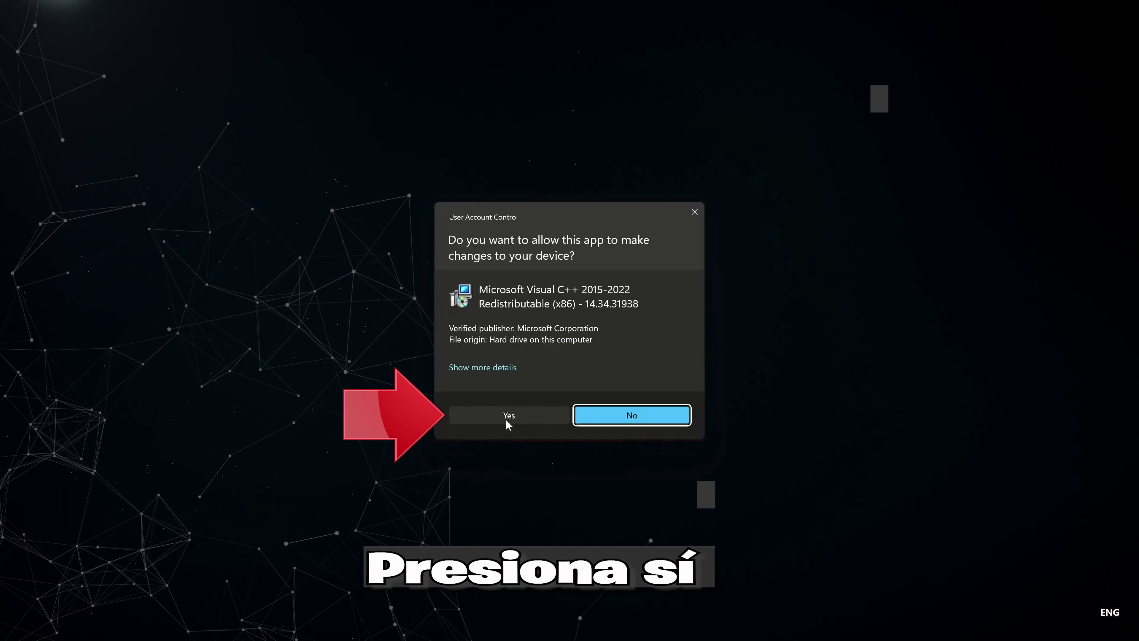
pyautogui.click(508, 415)
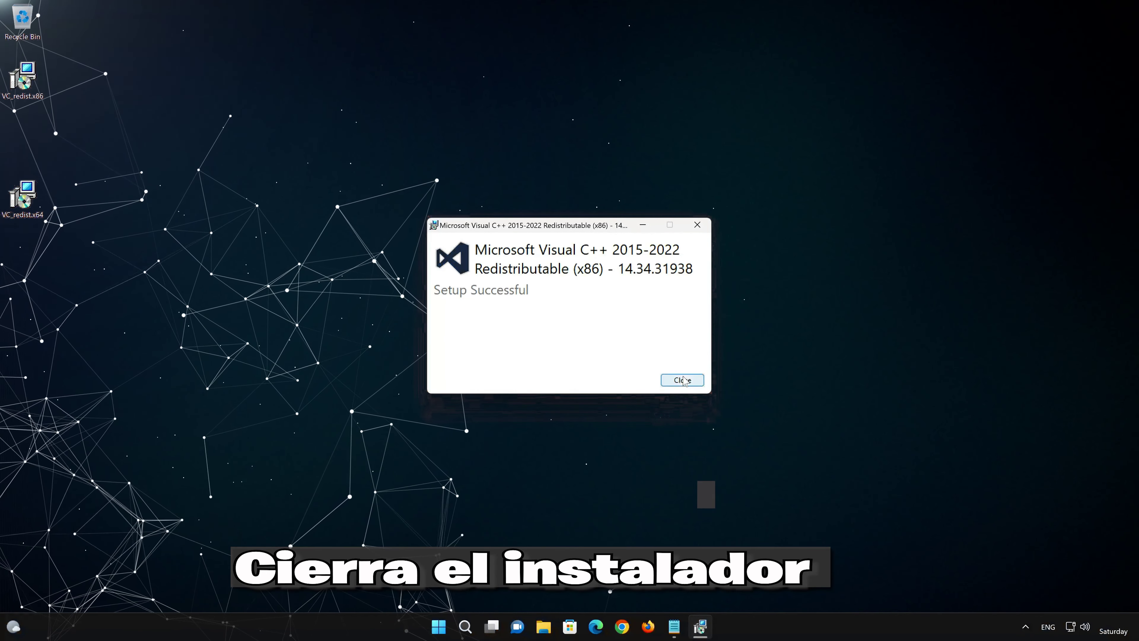
pyautogui.click(683, 381)
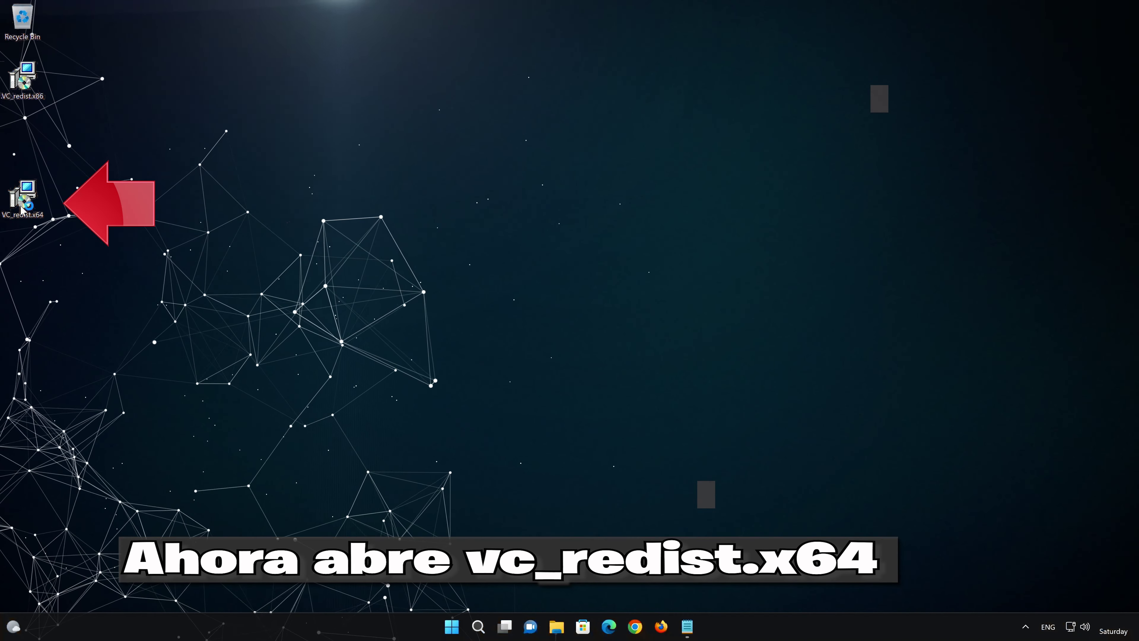
# Run VC_redist.x64, agree to the license, install the x64 Visual C++ 2015-2022 Redistributable and close the installer.
pyautogui.doubleClick(21, 197)
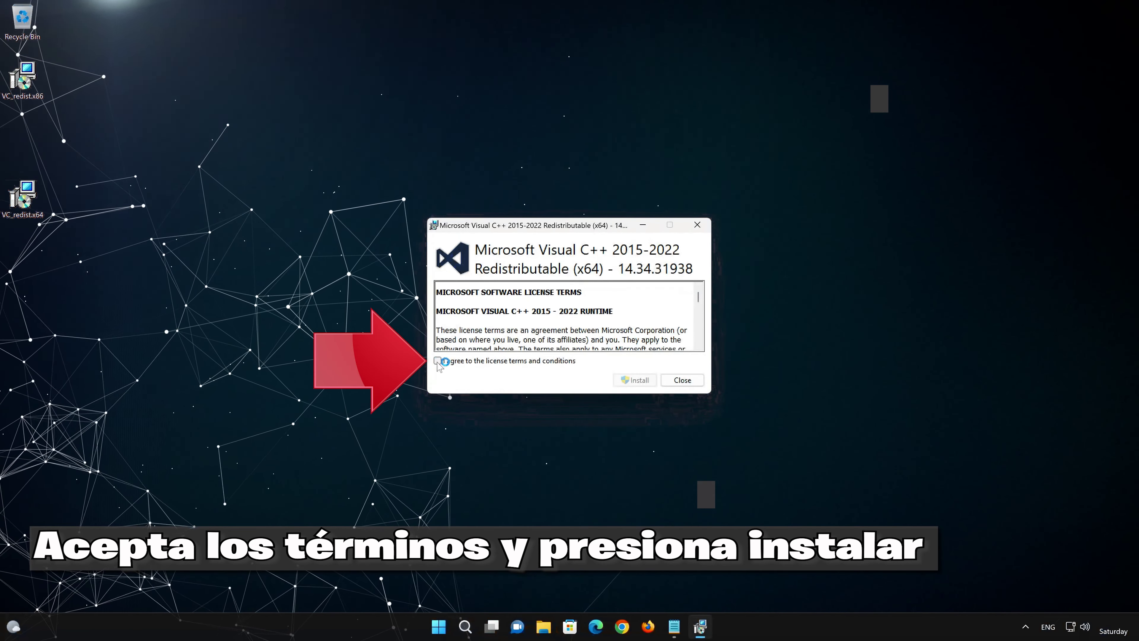
pyautogui.click(438, 361)
pyautogui.click(627, 382)
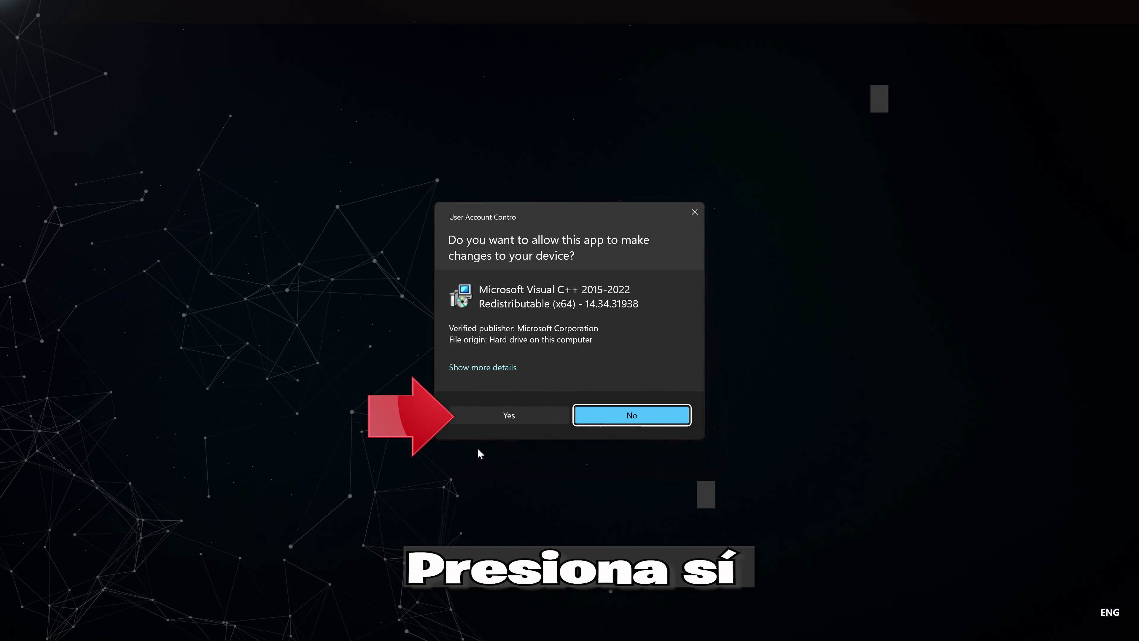
pyautogui.click(506, 416)
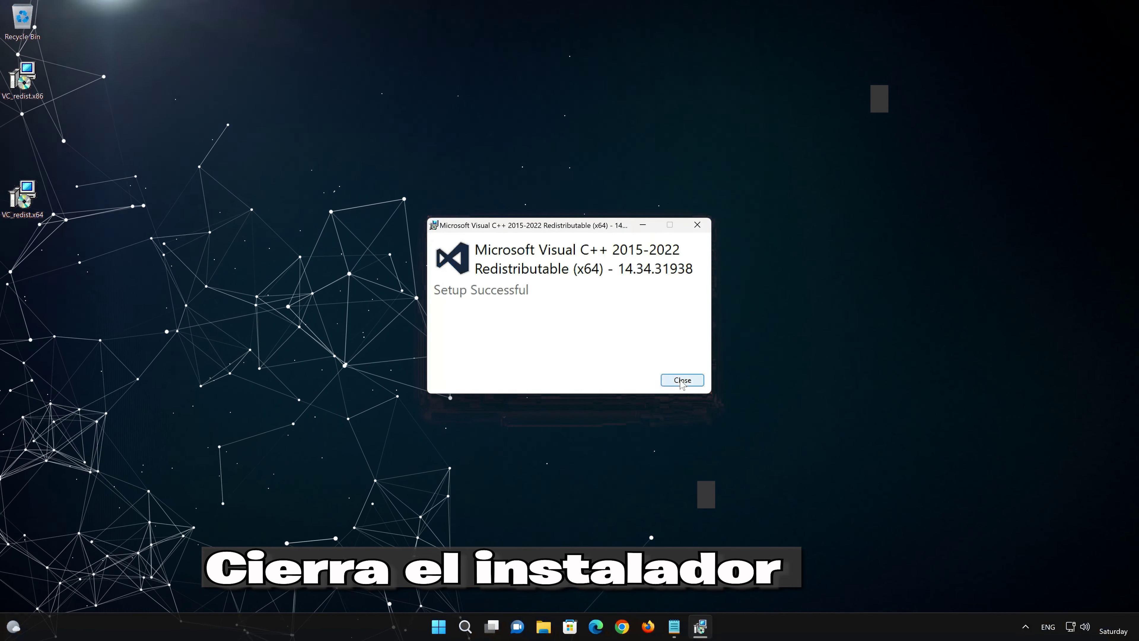
pyautogui.click(681, 382)
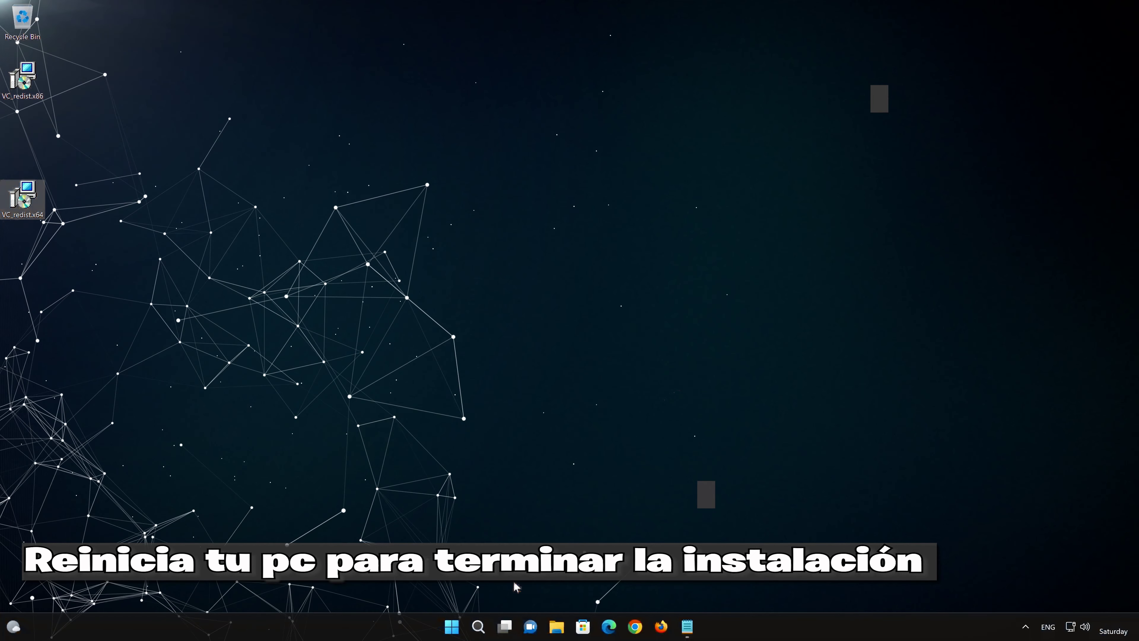
# Restart the computer, proceeding anyway despite Notepad still being open.
pyautogui.click(451, 627)
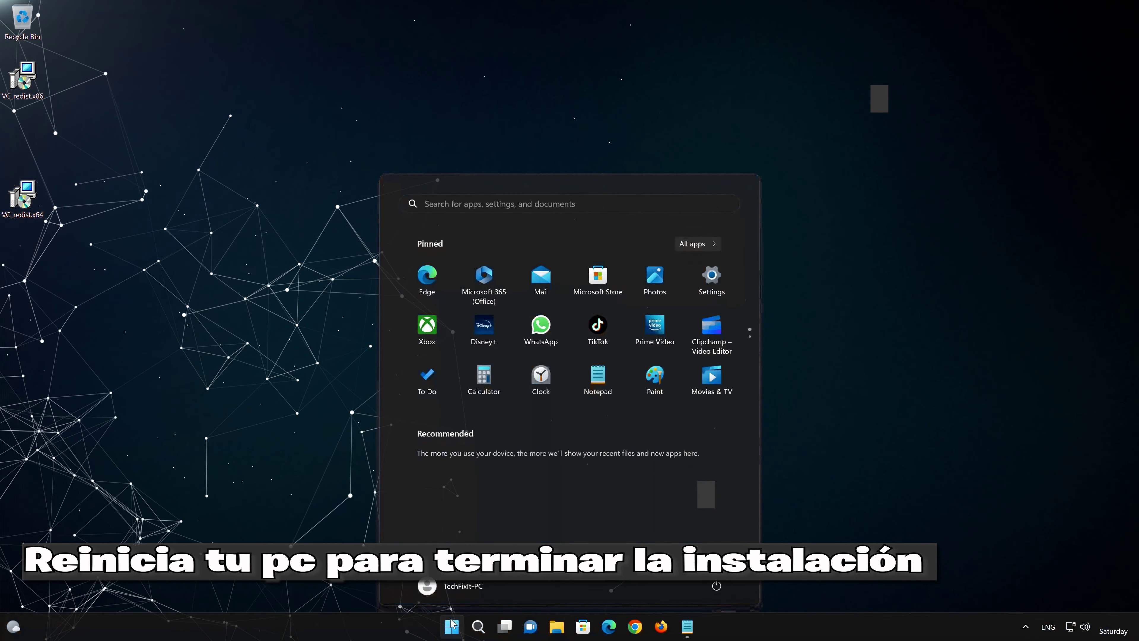
pyautogui.click(717, 585)
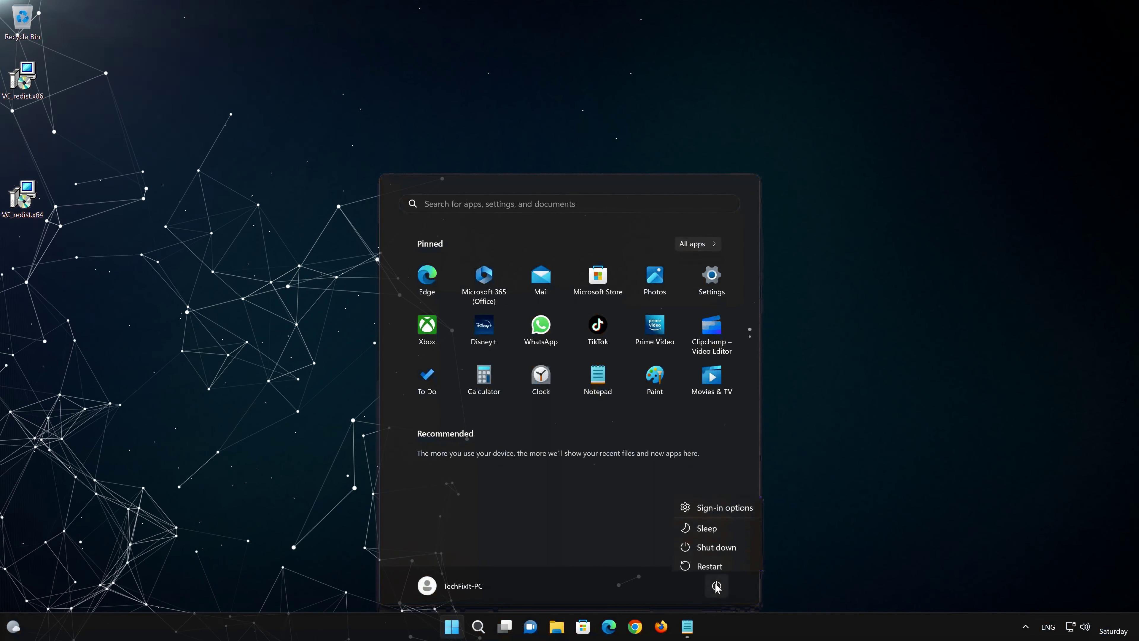
pyautogui.click(723, 561)
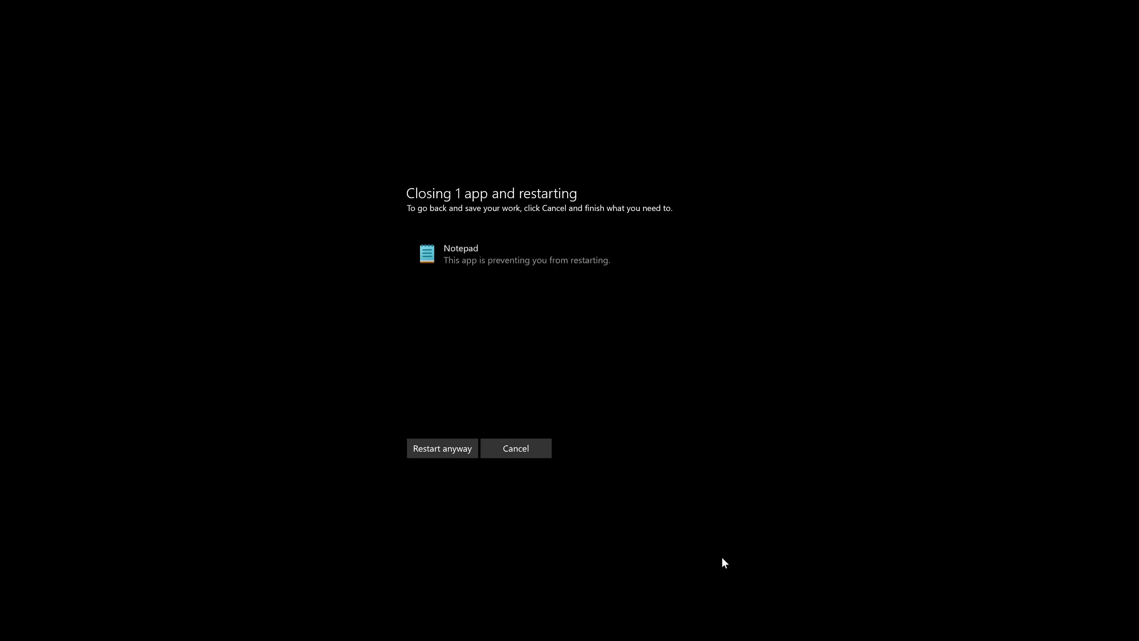
pyautogui.click(428, 450)
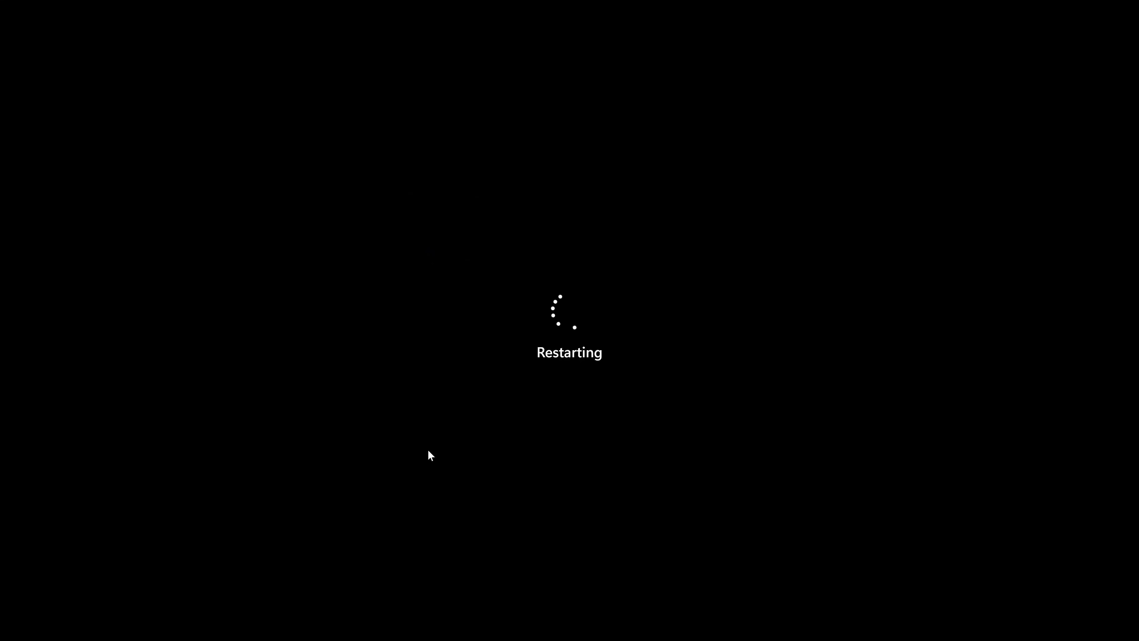